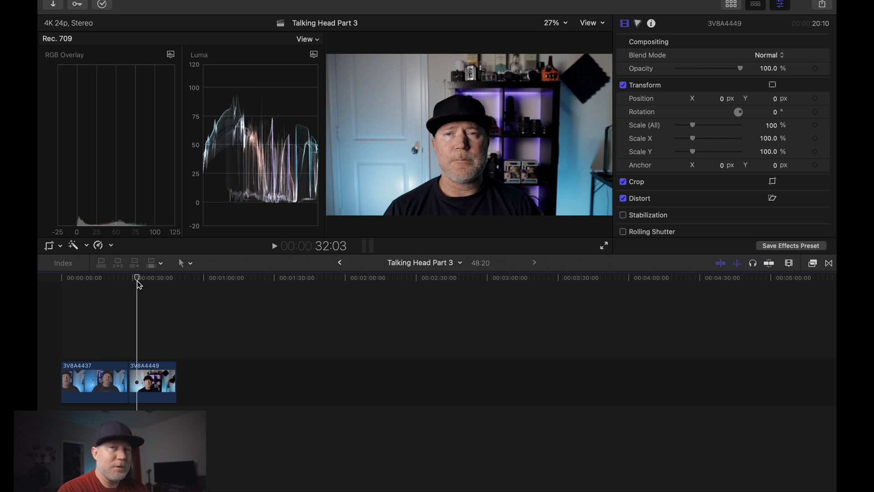
Go to clip 3V8A4437 at about 13 seconds and add a Color Wheels correction to it.
{"action": "left_click_drag", "start_coordinate": [139, 285], "coordinate": [92, 279]}
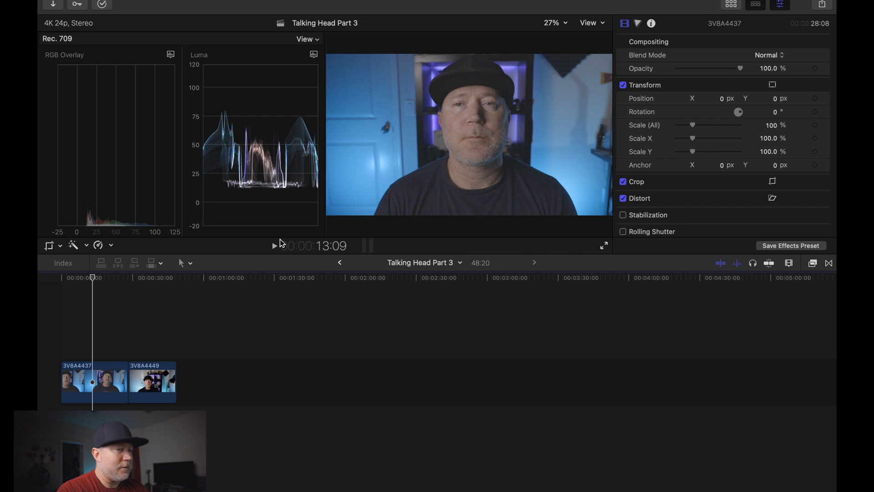
{"action": "left_click", "coordinate": [639, 23]}
{"action": "left_click", "coordinate": [670, 42]}
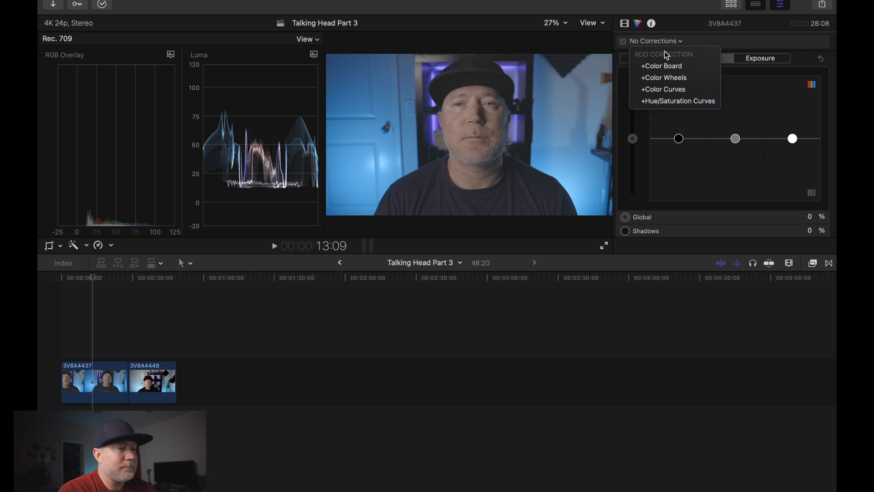
{"action": "left_click", "coordinate": [664, 78]}
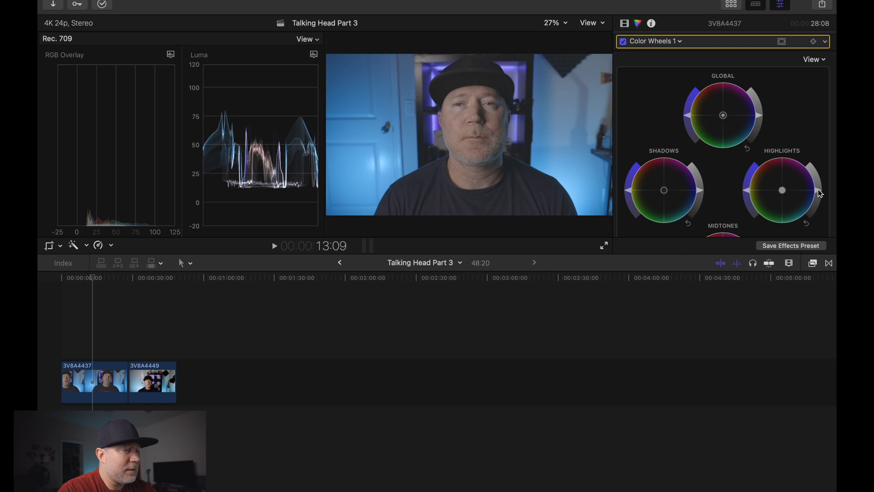
Brighten the highlights, darken the shadows and slightly boost the global saturation of clip 3V8A4437, comparing the picture with and without the correction.
{"action": "left_click_drag", "start_coordinate": [820, 193], "coordinate": [818, 184]}
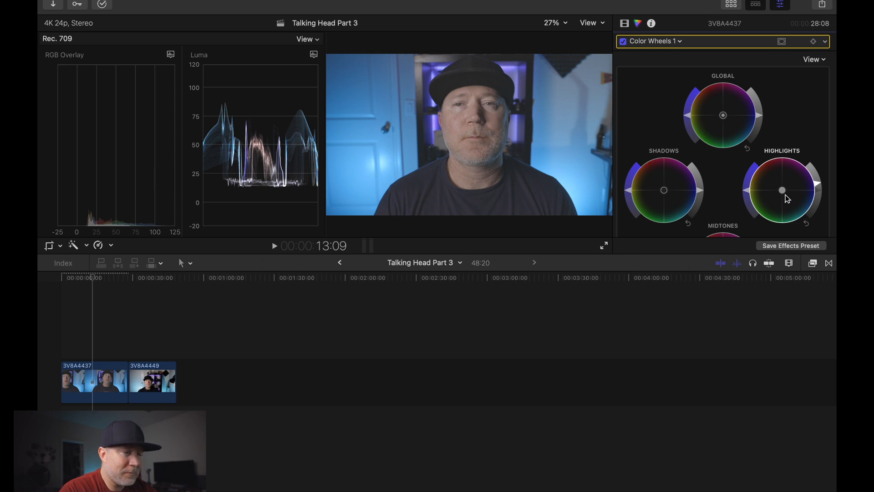
{"action": "left_click_drag", "start_coordinate": [700, 193], "coordinate": [698, 201]}
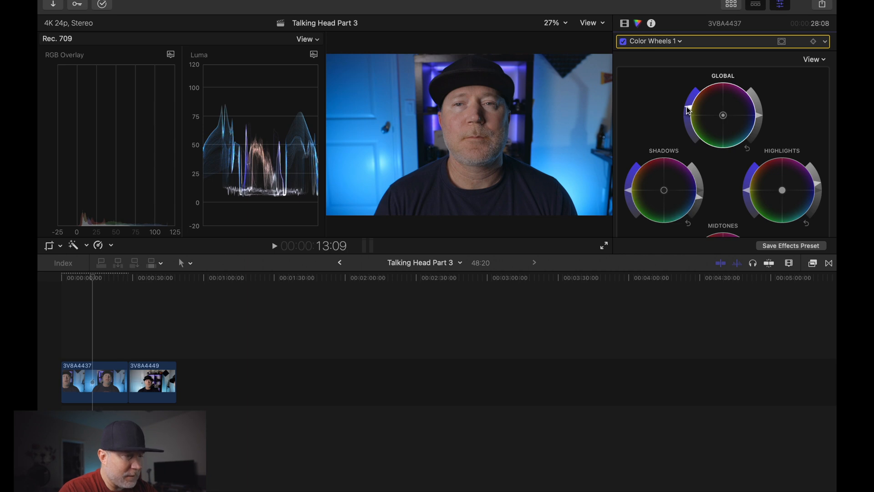
{"action": "left_click", "coordinate": [623, 42]}
{"action": "left_click", "coordinate": [623, 43]}
{"action": "left_click", "coordinate": [623, 43]}
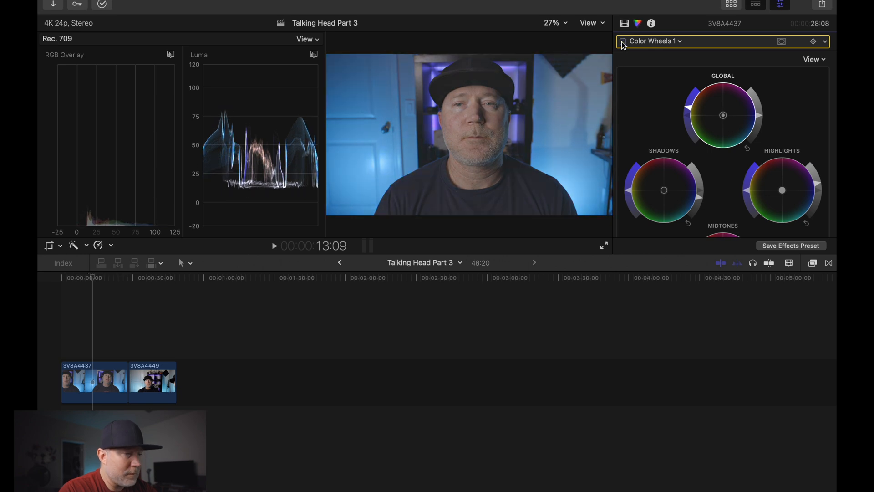
{"action": "left_click", "coordinate": [622, 42]}
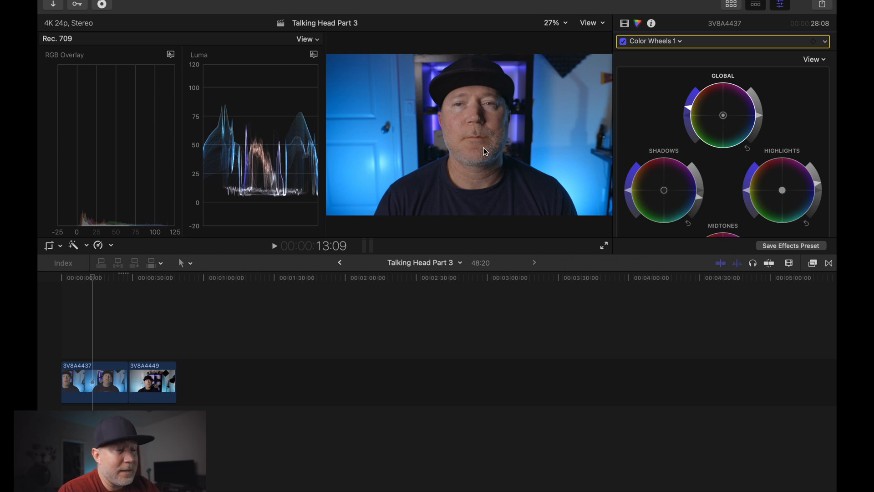
Search the installed effects for "custom" and apply the Custom LUT effect to clip 3V8A4437.
{"action": "left_click", "coordinate": [791, 264]}
{"action": "left_click", "coordinate": [813, 264]}
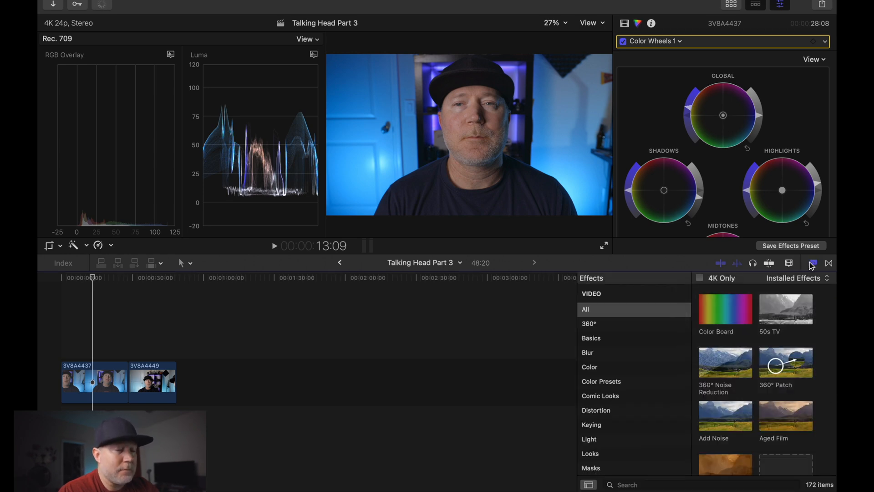
{"action": "left_click", "coordinate": [669, 486]}
{"action": "type", "text": "custom"}
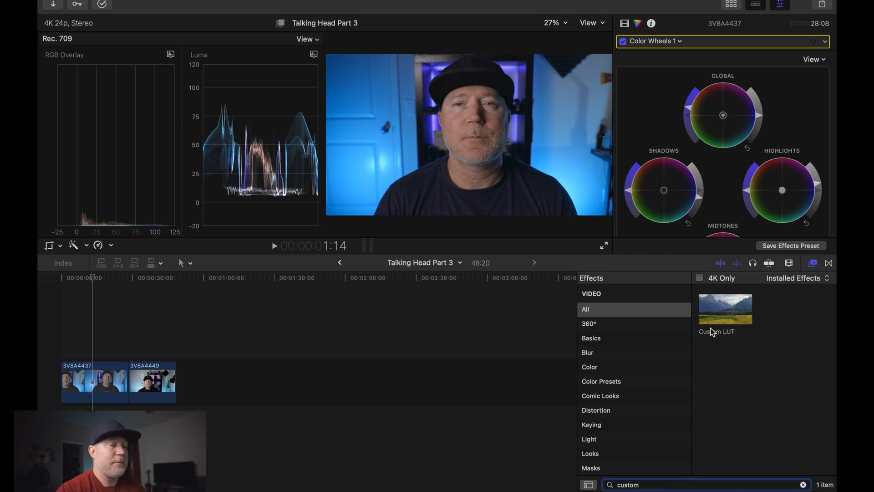
{"action": "left_click_drag", "start_coordinate": [719, 317], "coordinate": [97, 383]}
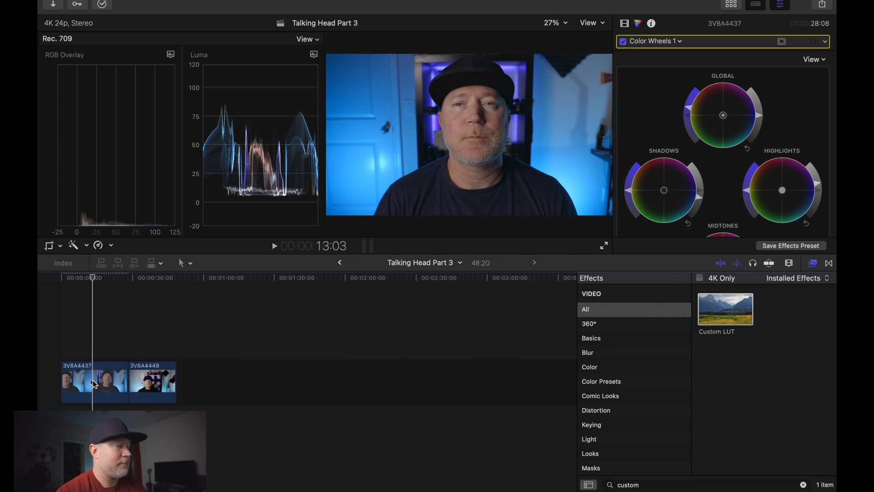
Load the CH YouTube Punch LUT in the Custom LUT effect and set its mix to 0.25, comparing the picture without it.
{"action": "left_click", "coordinate": [624, 24]}
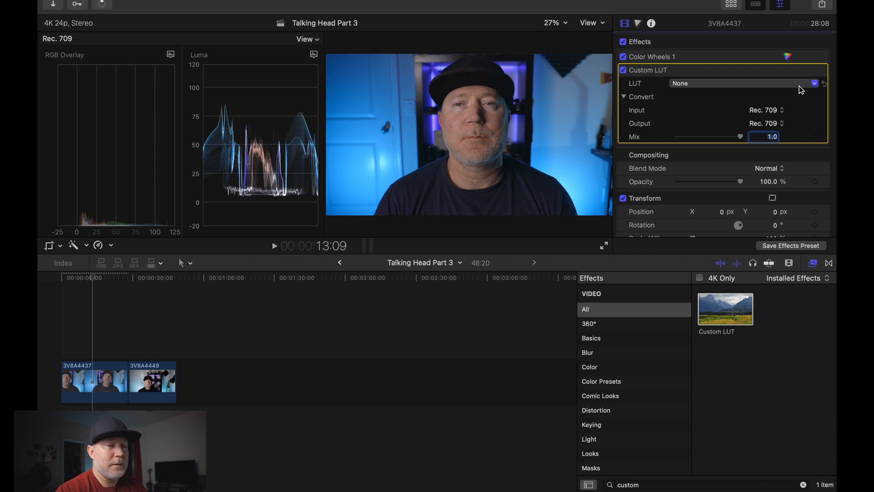
{"action": "left_click", "coordinate": [814, 85]}
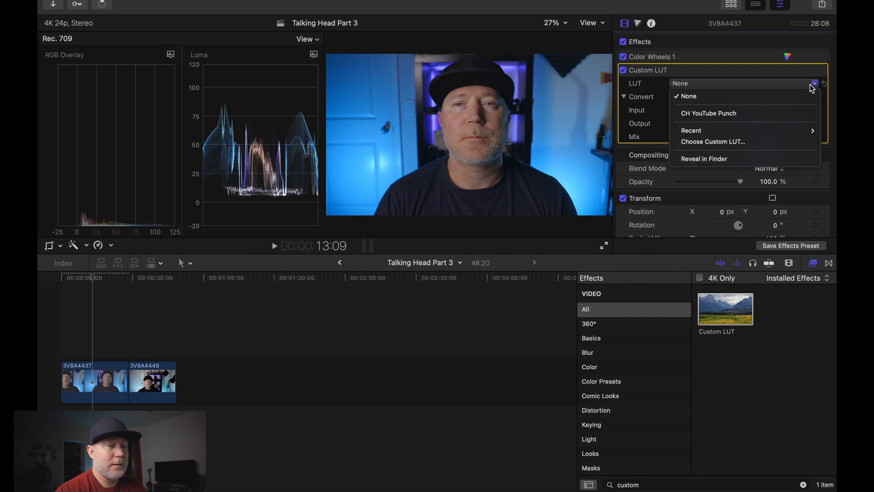
{"action": "left_click", "coordinate": [745, 111]}
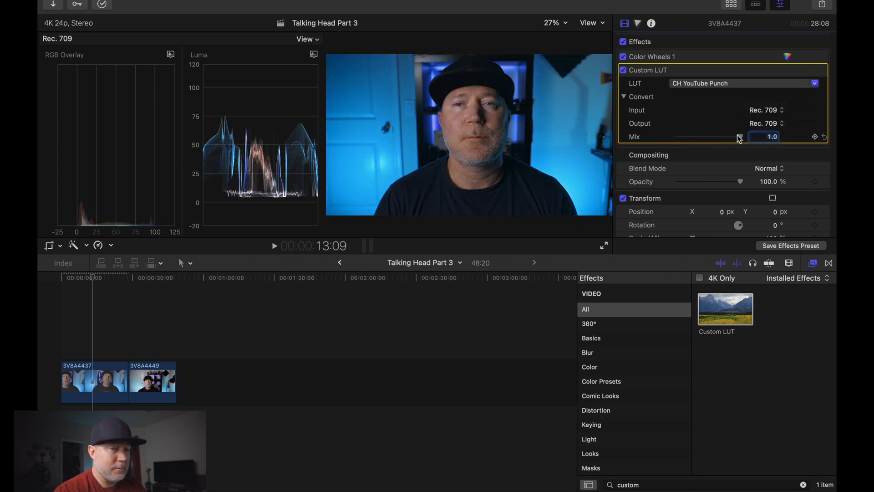
{"action": "left_click_drag", "start_coordinate": [739, 137], "coordinate": [708, 139]}
{"action": "left_click_drag", "start_coordinate": [706, 139], "coordinate": [696, 140]}
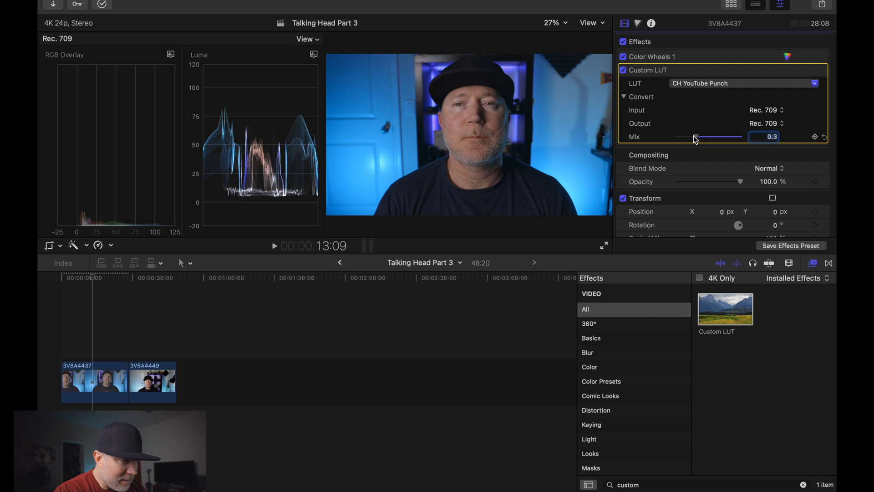
{"action": "left_click_drag", "start_coordinate": [696, 140], "coordinate": [693, 140]}
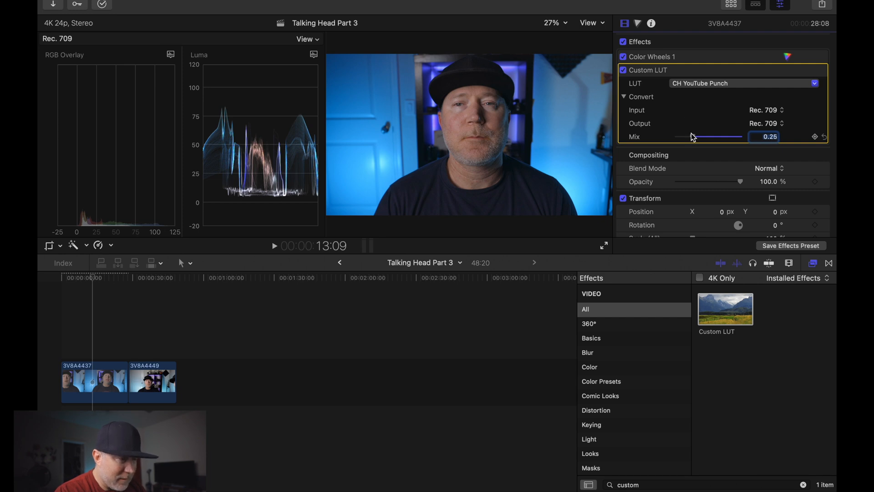
{"action": "left_click", "coordinate": [624, 71]}
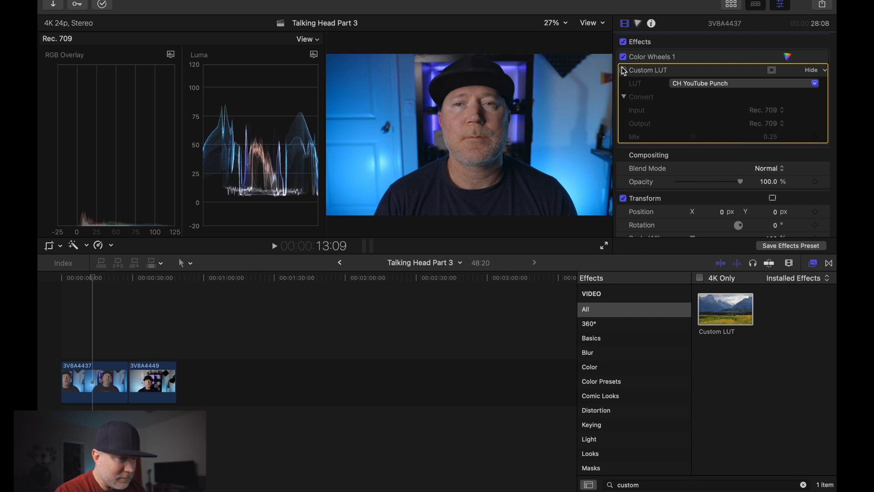
{"action": "left_click", "coordinate": [623, 71]}
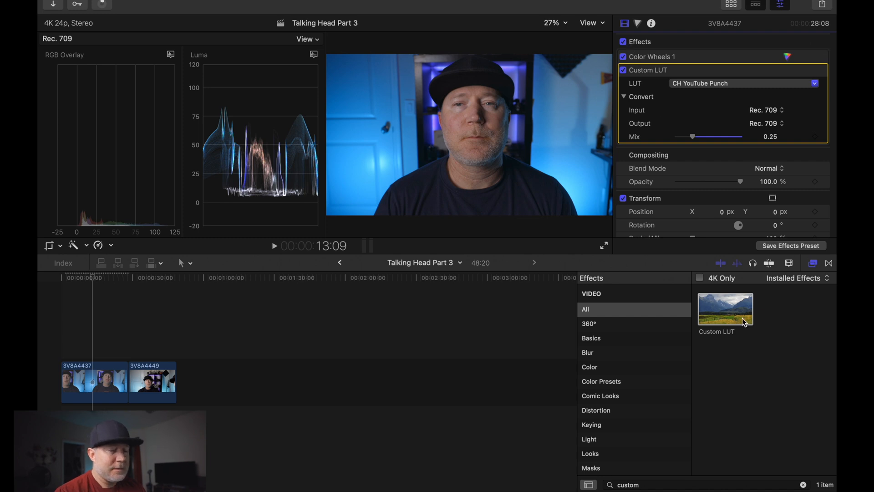
Find the Sharpen effect, apply it to clip 3V8A4437 and set its amount to 1.75.
{"action": "left_click", "coordinate": [804, 485]}
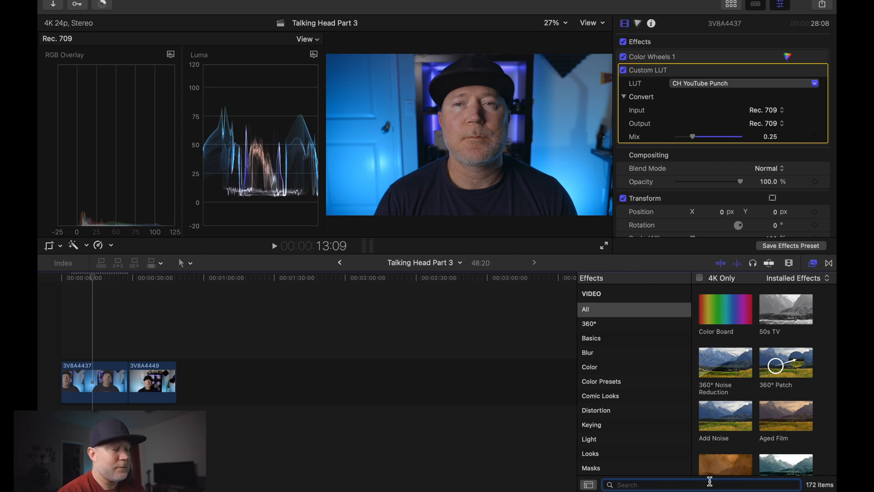
{"action": "type", "text": "Sharpen"}
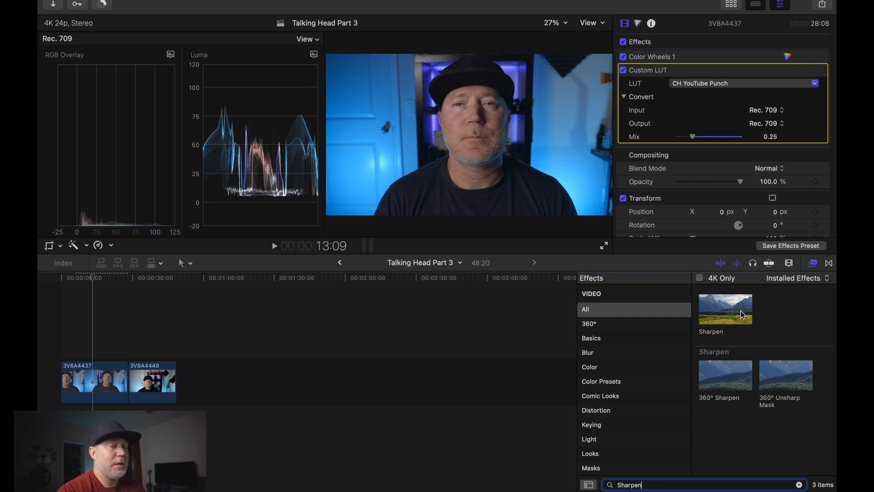
{"action": "left_click_drag", "start_coordinate": [743, 315], "coordinate": [113, 373]}
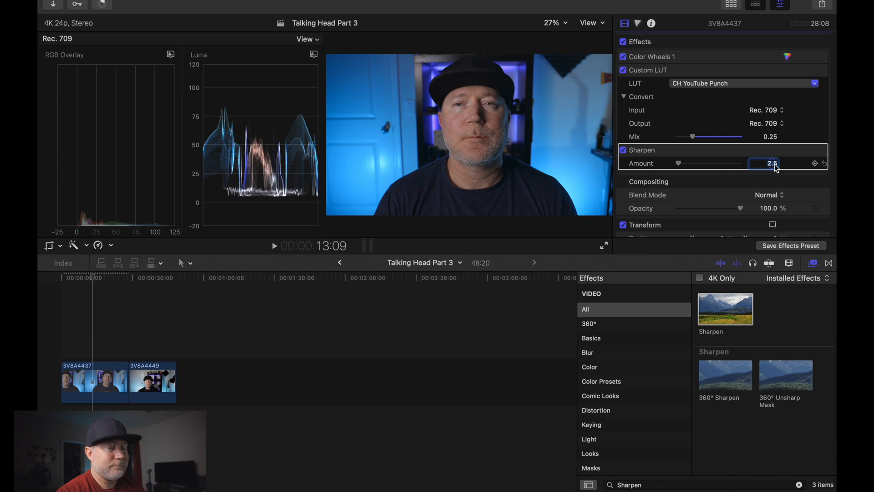
{"action": "left_click", "coordinate": [772, 163]}
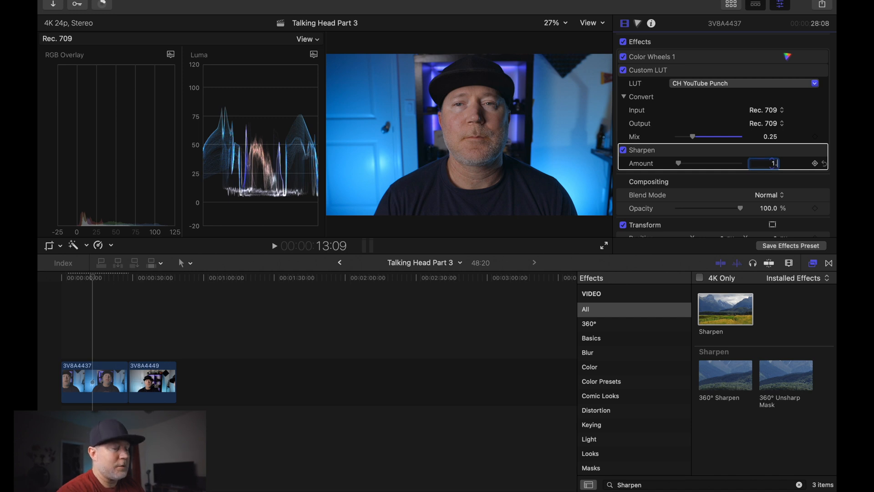
{"action": "type", "text": "1.75"}
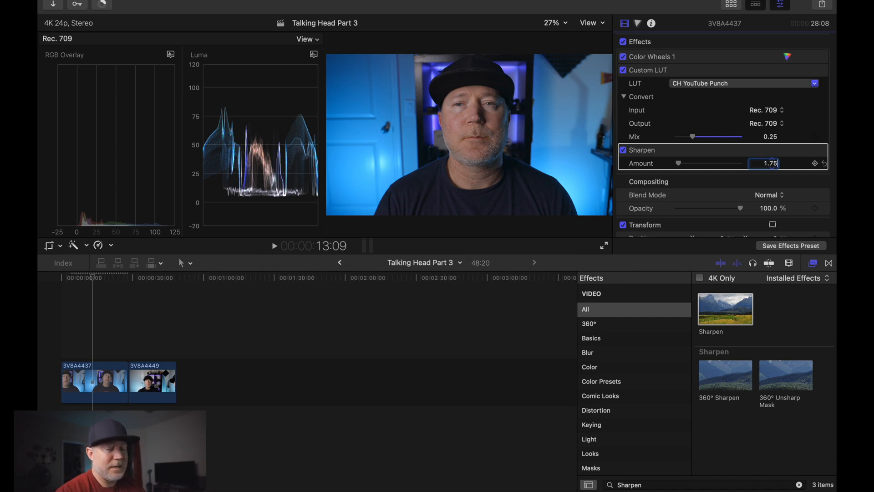
{"action": "key", "text": "Return"}
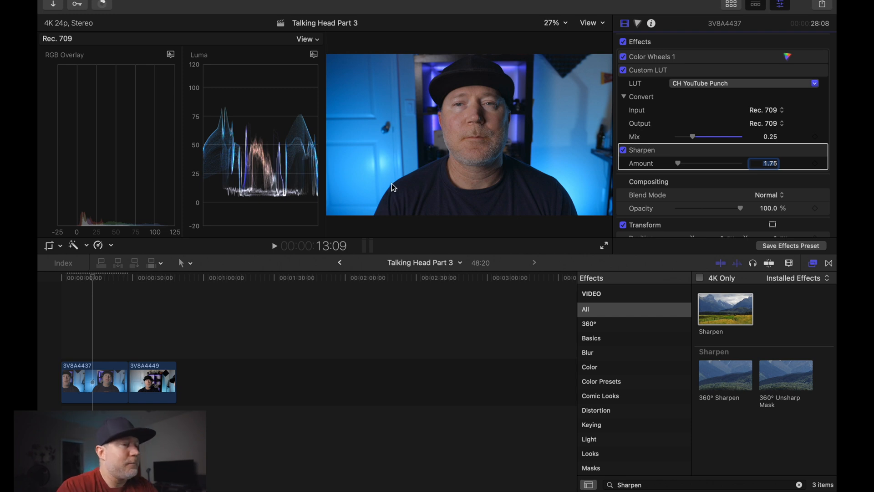
Compare clip 3V8A4437 with all its effects disabled and enabled.
{"action": "left_click", "coordinate": [623, 42]}
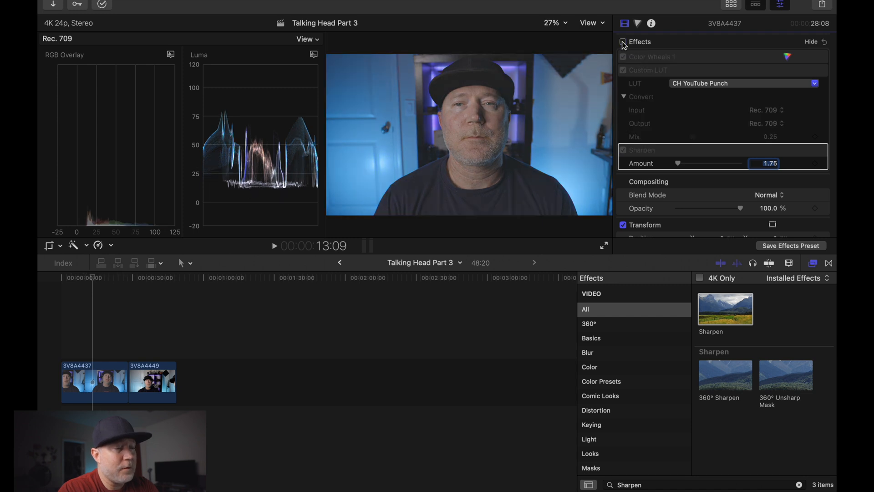
{"action": "left_click", "coordinate": [623, 42]}
{"action": "left_click", "coordinate": [623, 42]}
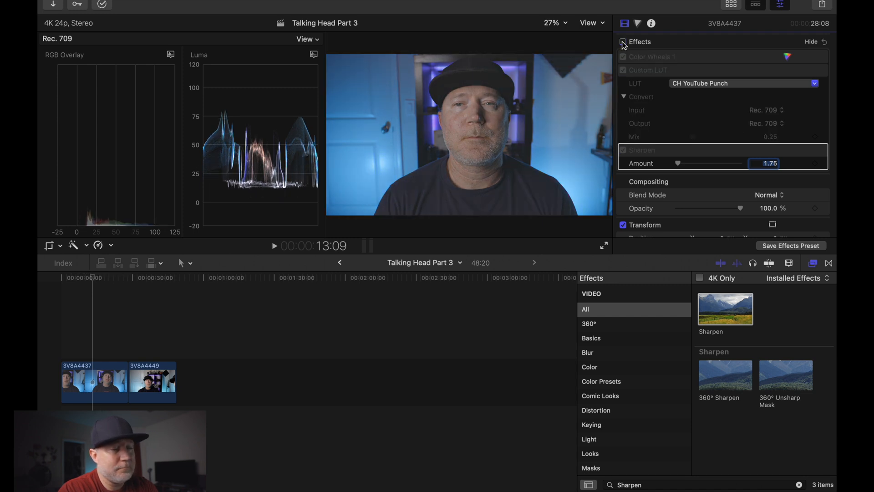
{"action": "left_click", "coordinate": [623, 42]}
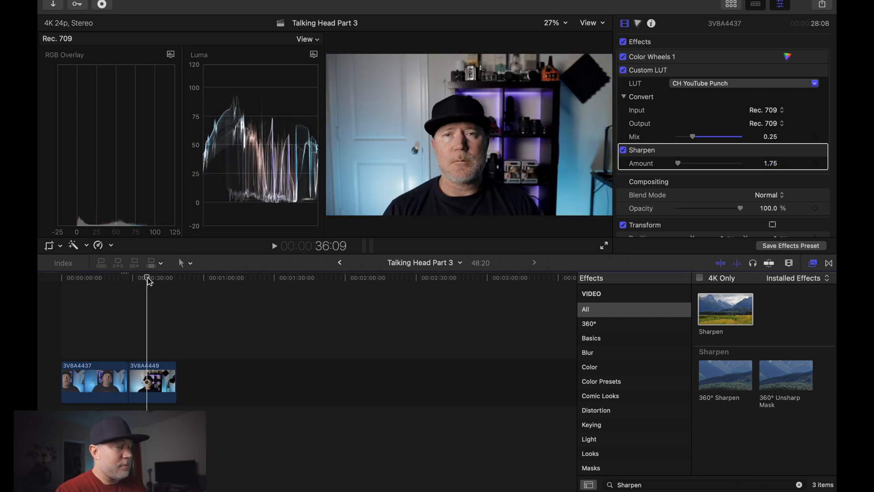
Select clip 3V8A4449 with the playhead at about 36 seconds and add a Color Wheels correction to it.
{"action": "left_click", "coordinate": [147, 277]}
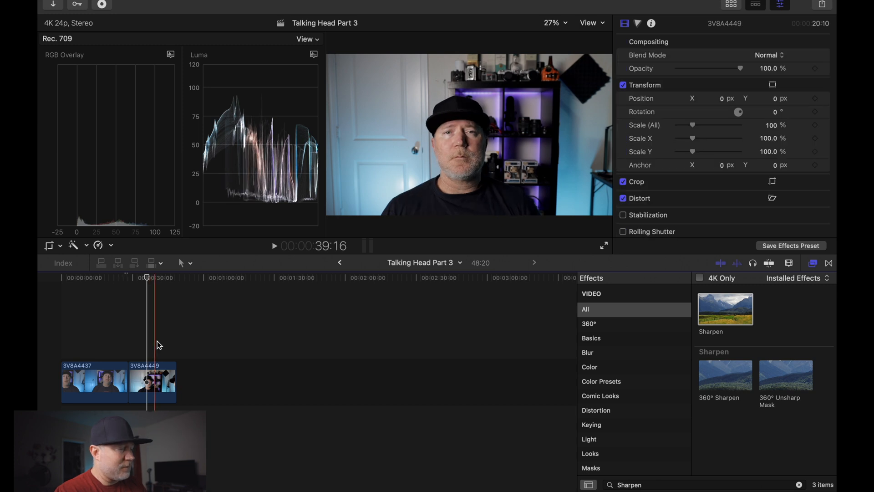
{"action": "left_click", "coordinate": [162, 378]}
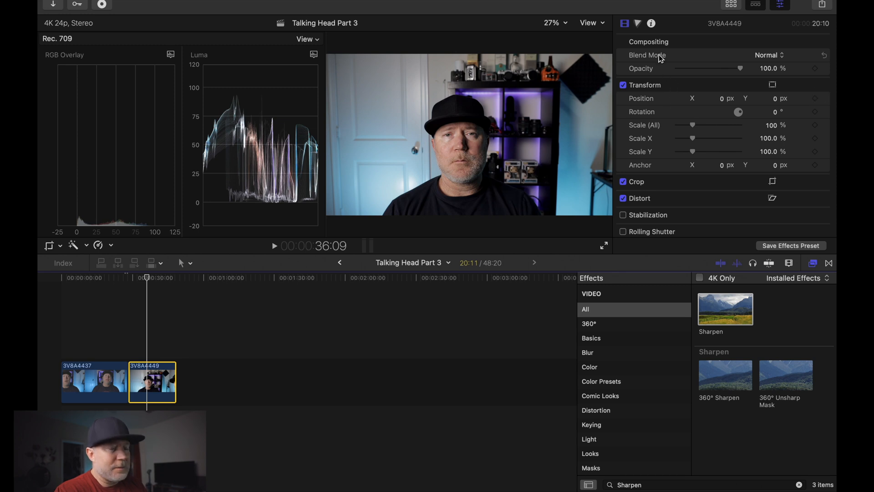
{"action": "left_click", "coordinate": [638, 24]}
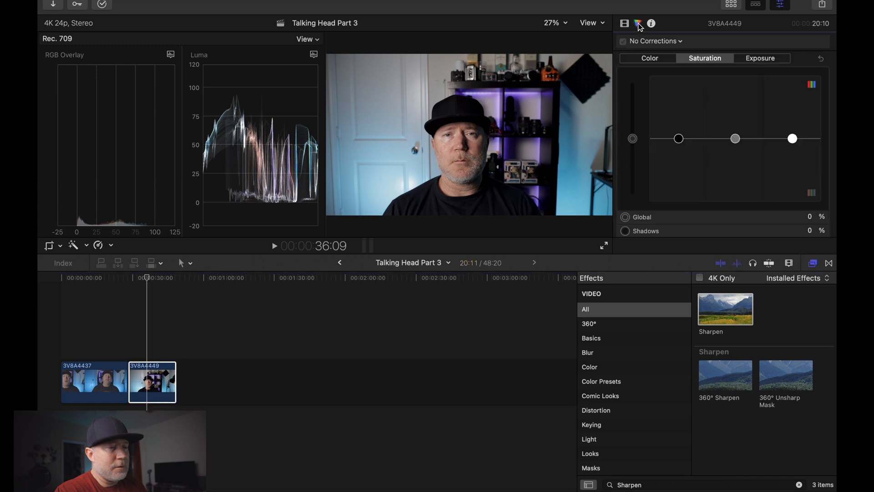
{"action": "left_click", "coordinate": [680, 42]}
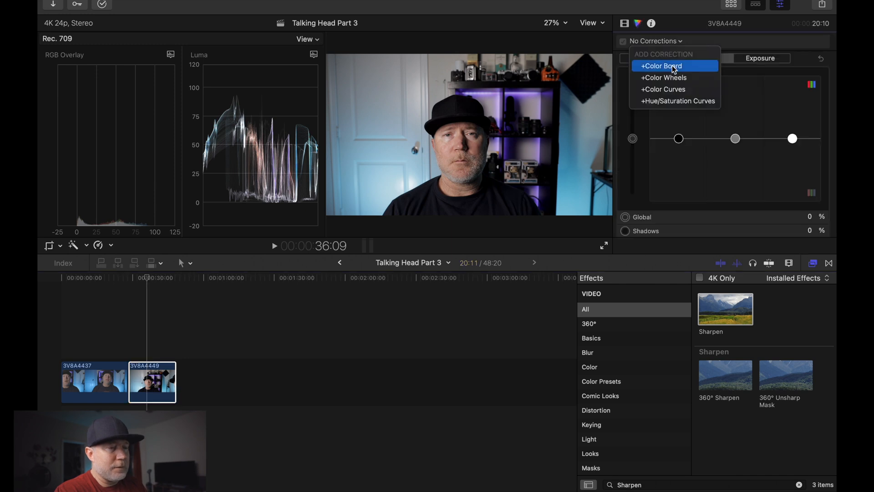
{"action": "left_click", "coordinate": [678, 79]}
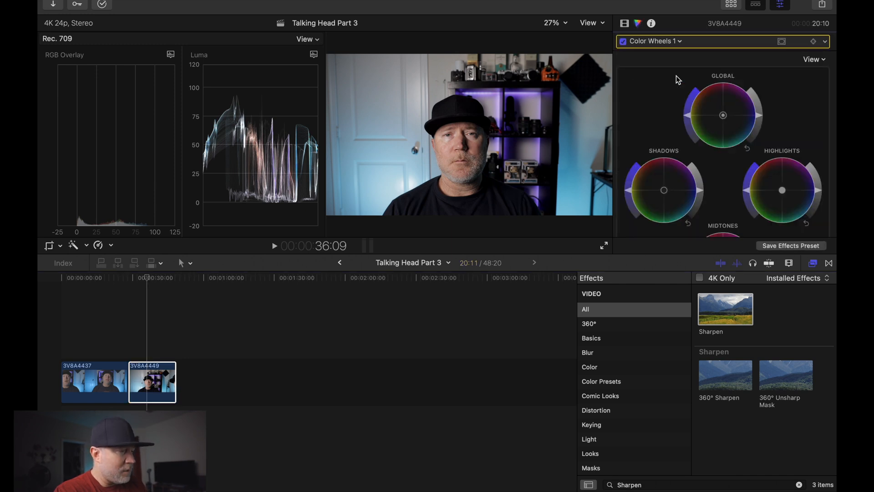
Slightly lower the highlights' brightness, lift the shadows and reduce the global saturation a little on clip 3V8A4449.
{"action": "scroll", "coordinate": [770, 126], "scroll_direction": "down", "scroll_amount": 2}
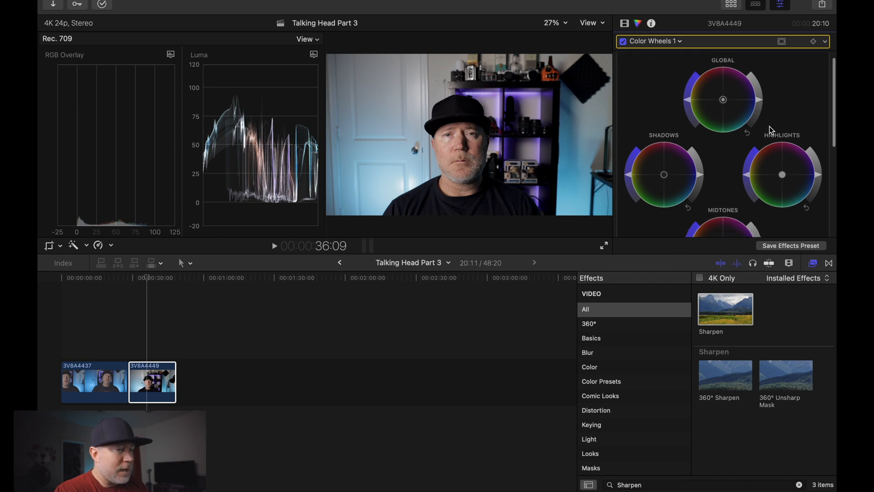
{"action": "scroll", "coordinate": [769, 126], "scroll_direction": "down", "scroll_amount": 1}
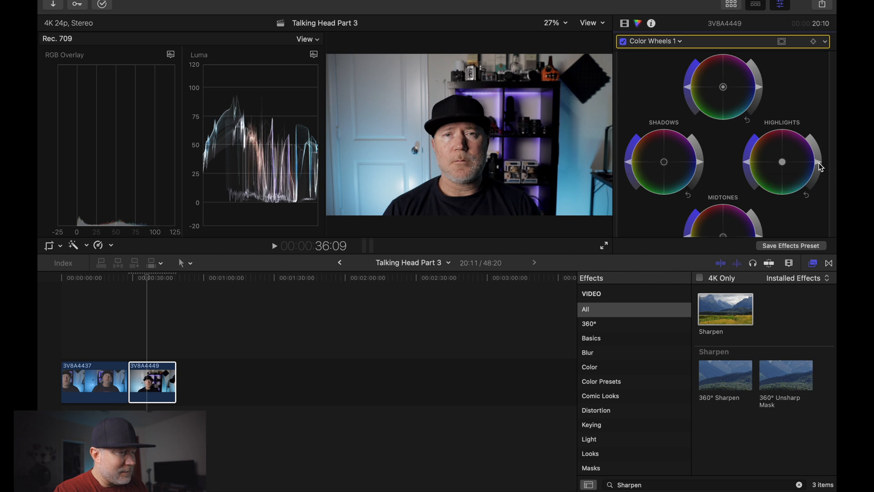
{"action": "left_click_drag", "start_coordinate": [819, 169], "coordinate": [816, 169]}
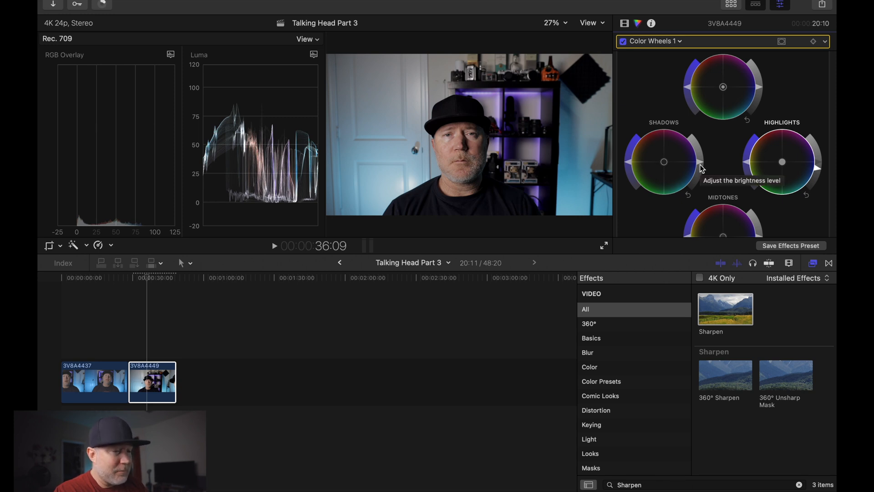
{"action": "left_click_drag", "start_coordinate": [700, 163], "coordinate": [700, 156]}
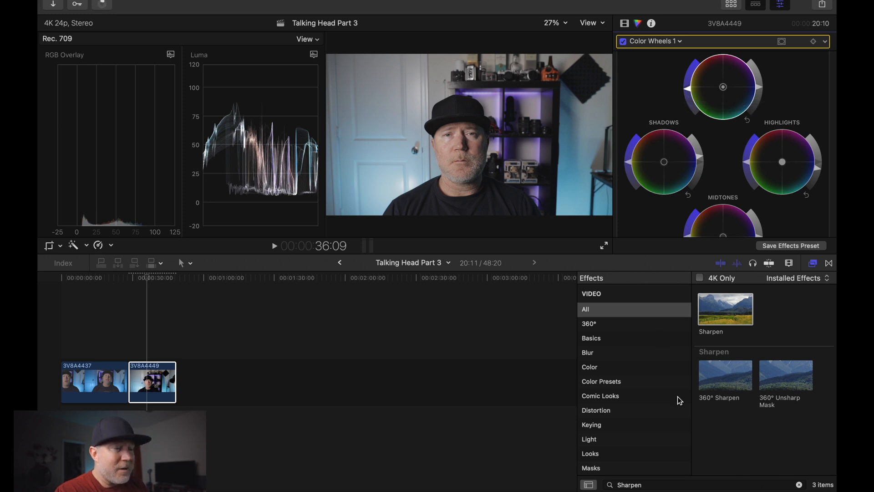
Find the Custom LUT effect and apply it to clip 3V8A4449.
{"action": "left_click", "coordinate": [800, 485]}
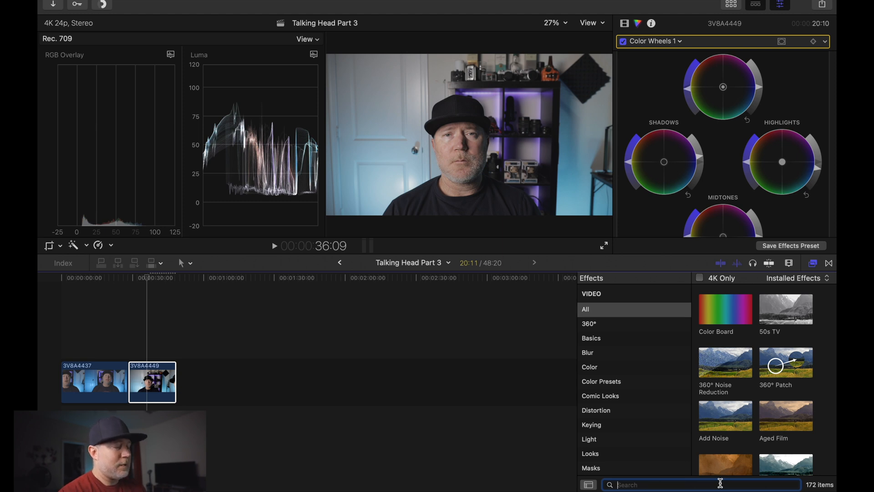
{"action": "type", "text": "Cu"}
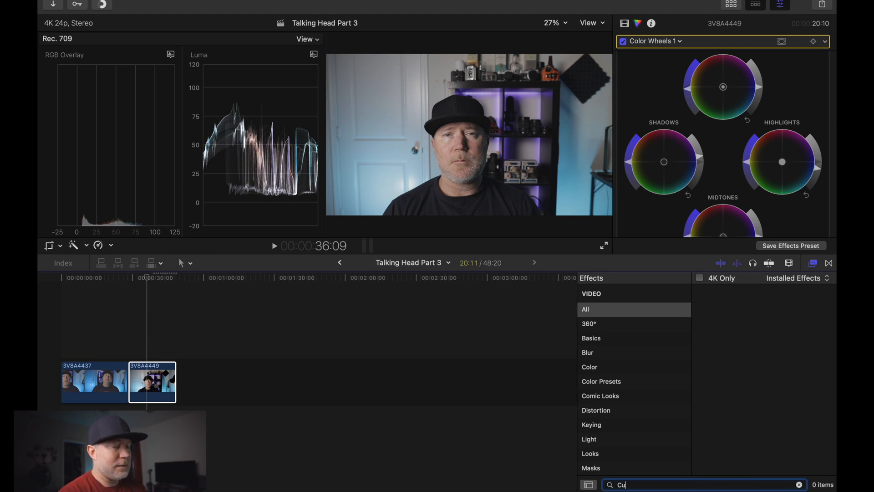
{"action": "type", "text": "tostom"}
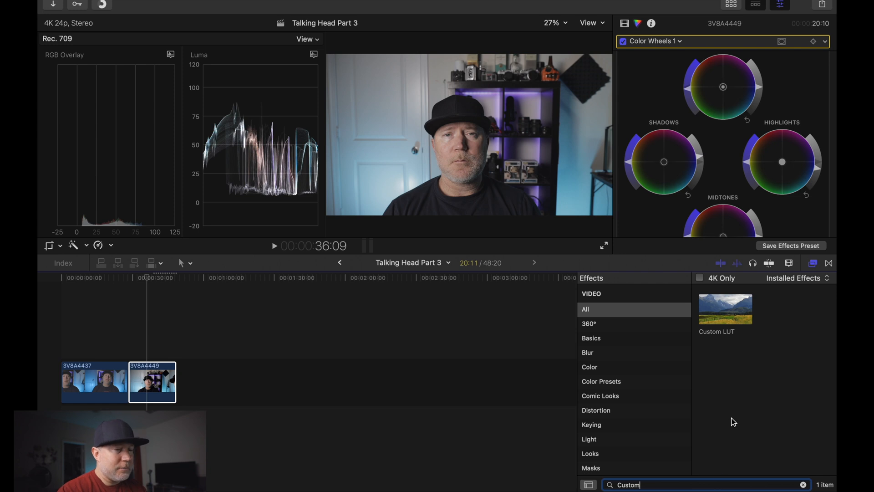
{"action": "left_click_drag", "start_coordinate": [718, 320], "coordinate": [154, 382]}
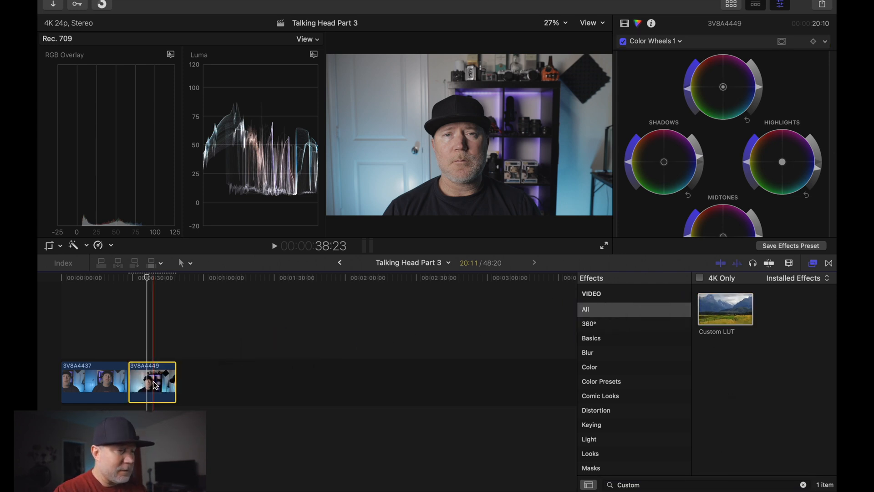
Load the CH YouTube Punch LUT in clip 3V8A4449's Custom LUT effect and reduce its mix to 0.16.
{"action": "left_click", "coordinate": [624, 24]}
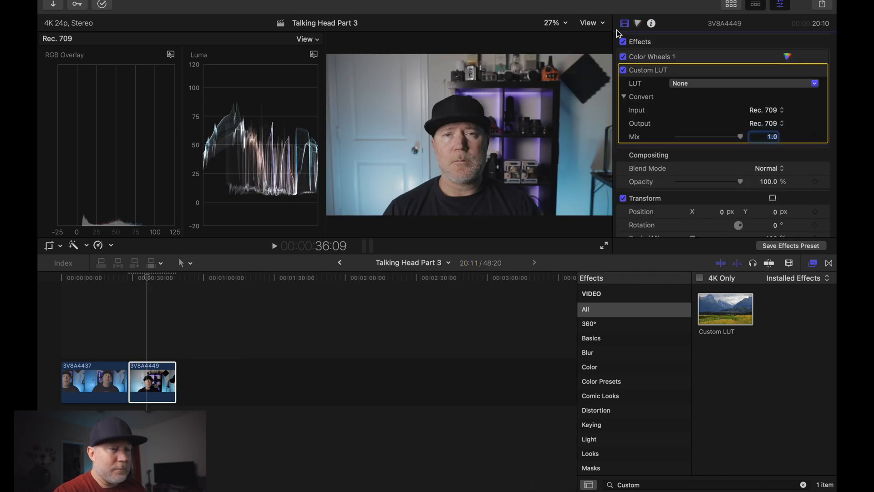
{"action": "left_click", "coordinate": [815, 84]}
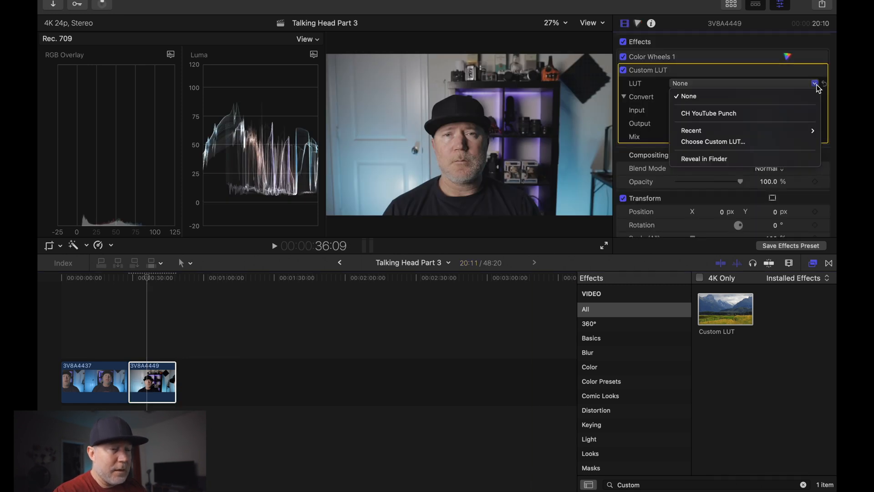
{"action": "left_click", "coordinate": [797, 109]}
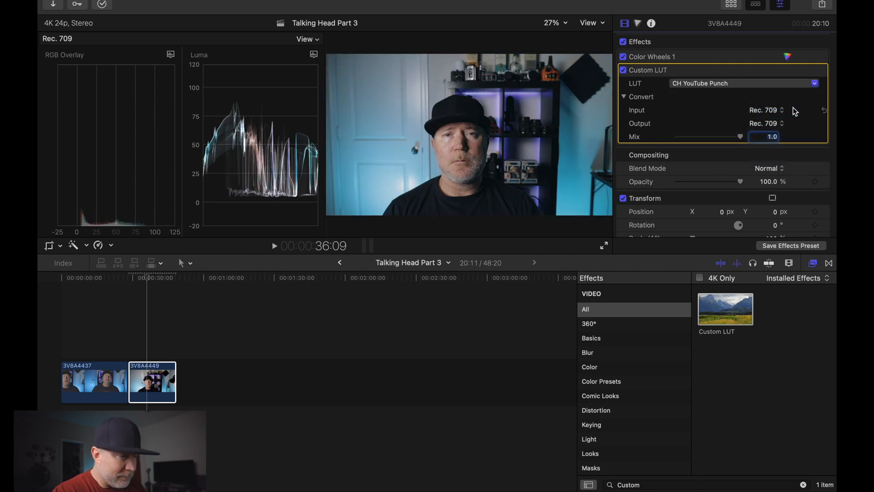
{"action": "left_click_drag", "start_coordinate": [740, 138], "coordinate": [688, 138]}
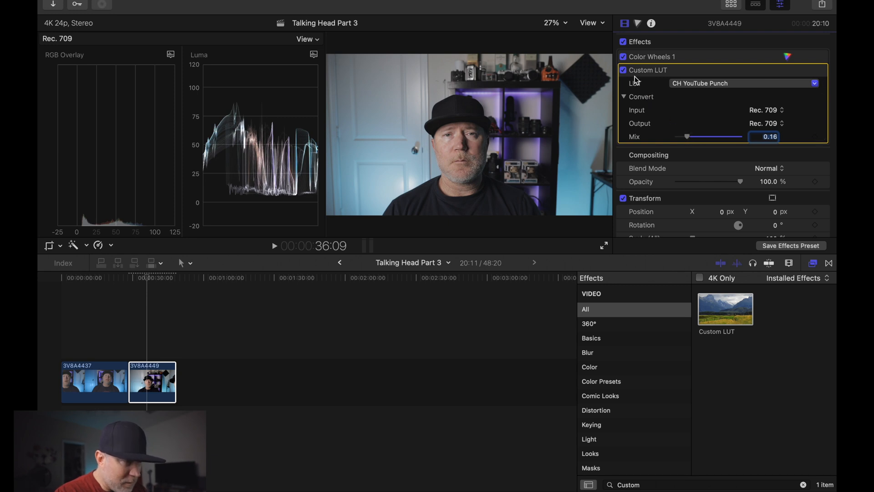
{"action": "key", "text": "Return"}
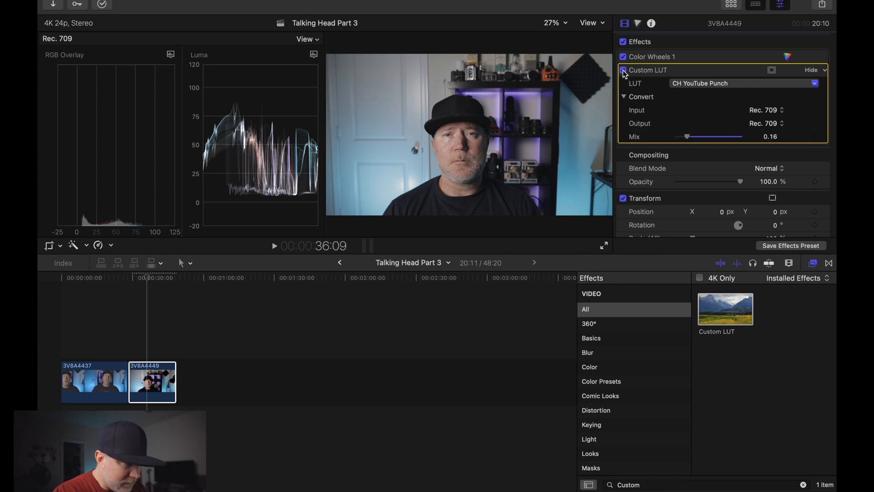
Compare clip 3V8A4449 with its Color Wheels correction disabled and enabled, and review the graded footage between about 32 and 36 seconds.
{"action": "left_click", "coordinate": [789, 57]}
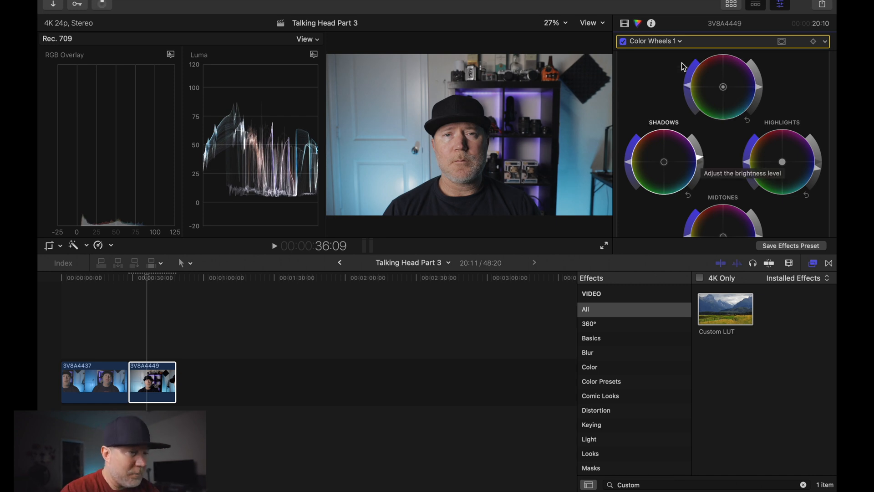
{"action": "left_click", "coordinate": [624, 42]}
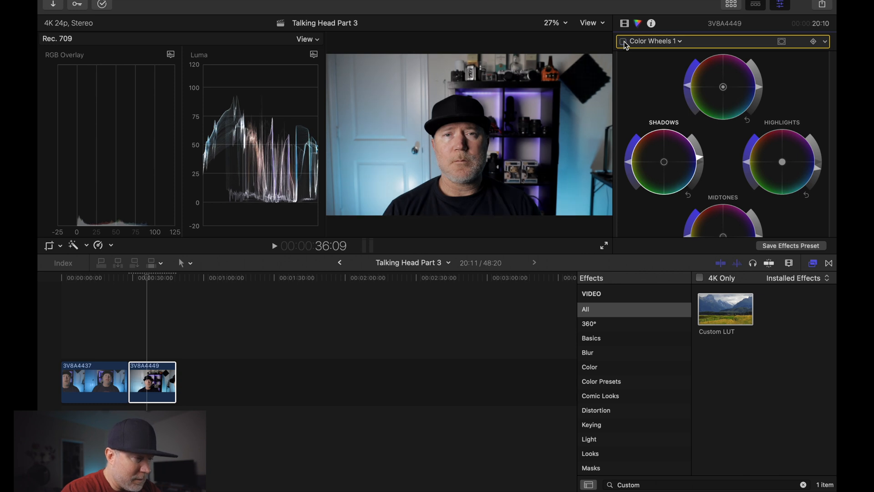
{"action": "left_click", "coordinate": [624, 41]}
{"action": "left_click", "coordinate": [624, 42]}
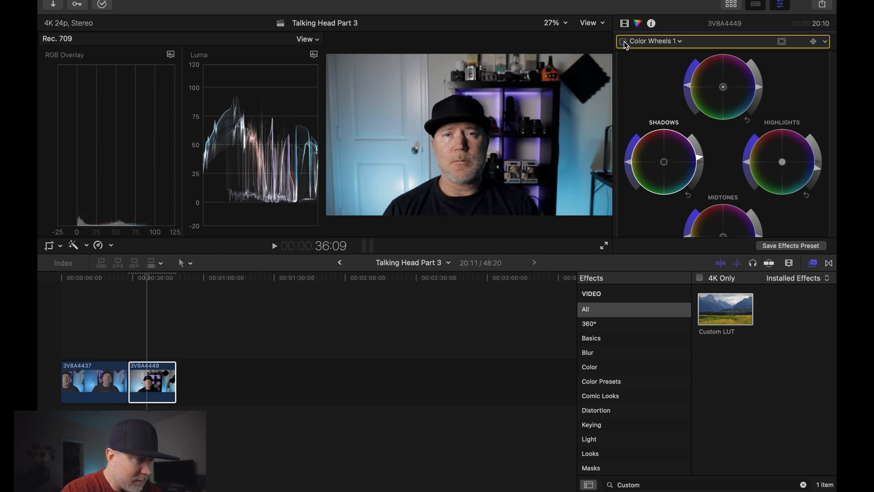
{"action": "left_click", "coordinate": [624, 41]}
{"action": "mouse_move", "coordinate": [147, 279]}
{"action": "left_mouse_down"}
{"action": "mouse_move", "coordinate": [116, 283]}
{"action": "mouse_move", "coordinate": [139, 279]}
{"action": "left_mouse_up"}
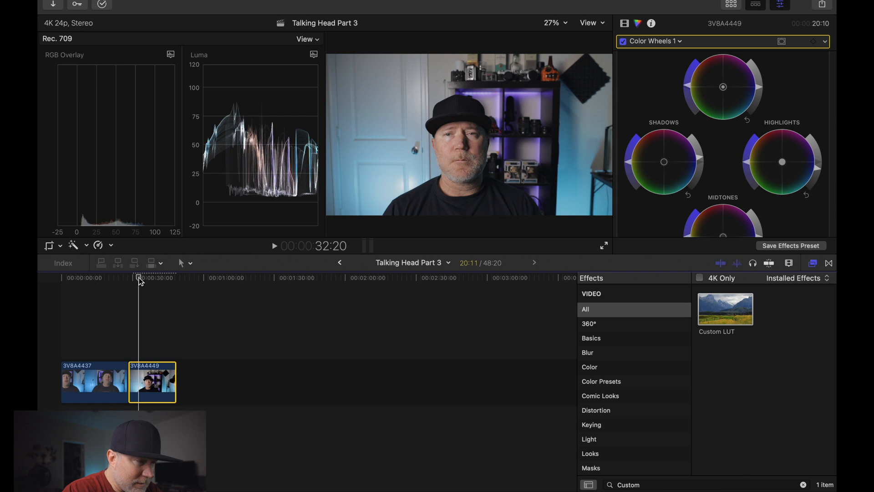
{"action": "left_click_drag", "start_coordinate": [139, 280], "coordinate": [146, 279]}
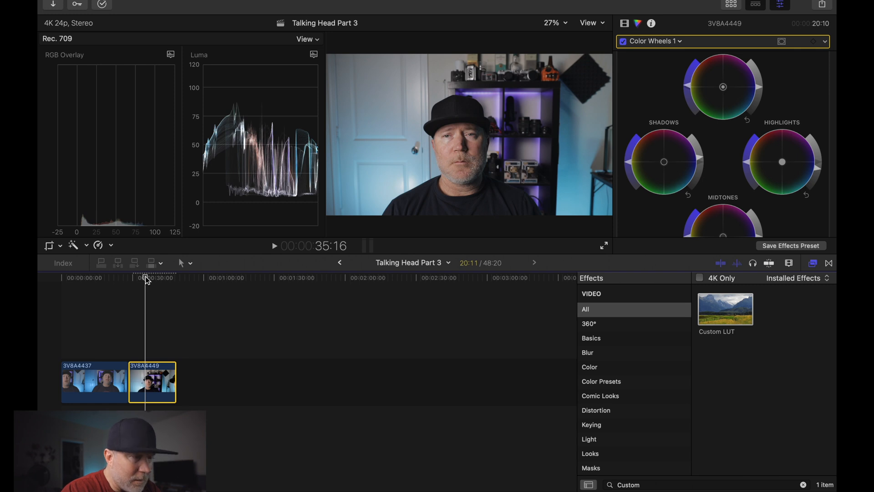
Disable the Custom LUT effect on clip 3V8A4449 and compare its look with clip 3V8A4437 at about 23 seconds.
{"action": "left_click", "coordinate": [627, 23]}
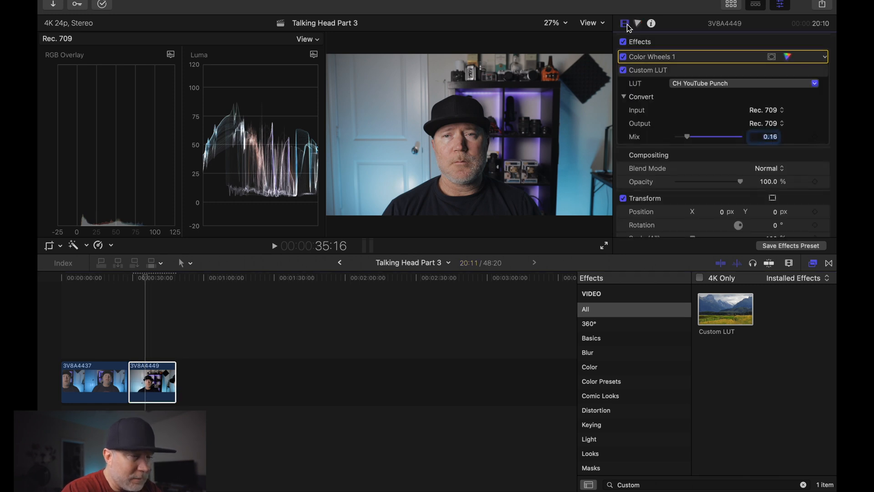
{"action": "left_click", "coordinate": [622, 71]}
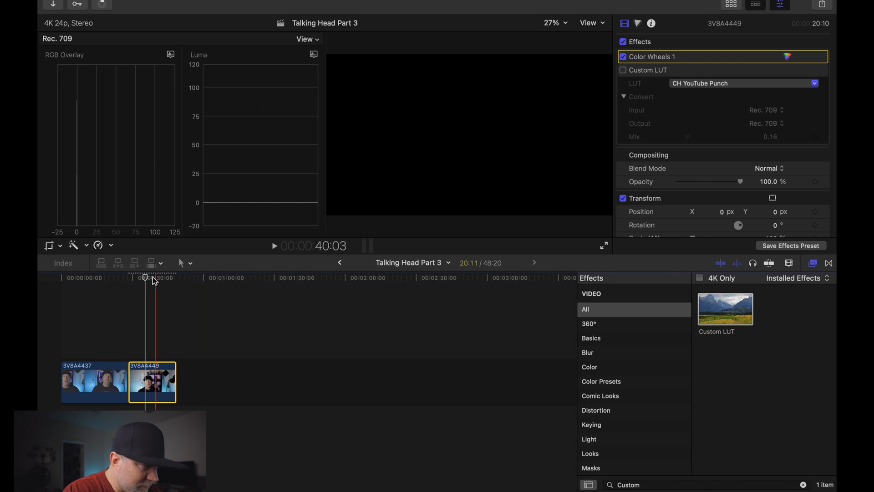
{"action": "mouse_move", "coordinate": [143, 277]}
{"action": "left_mouse_down"}
{"action": "mouse_move", "coordinate": [133, 276]}
{"action": "mouse_move", "coordinate": [146, 276]}
{"action": "left_mouse_up"}
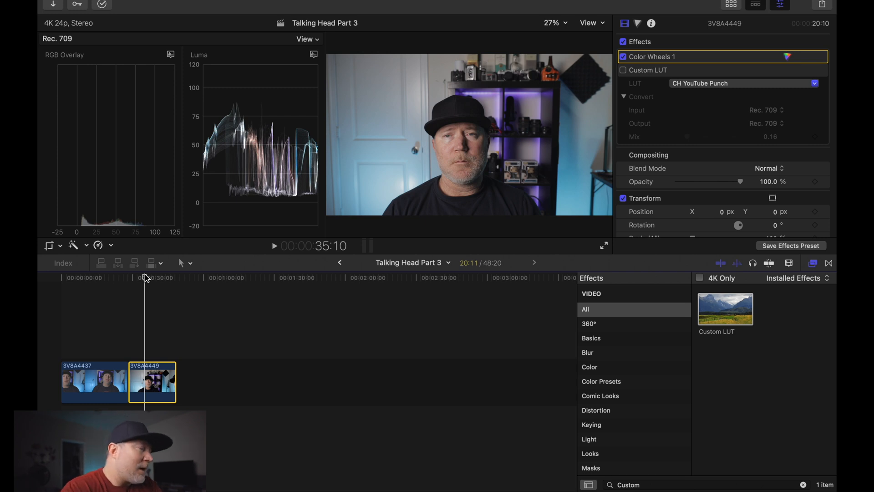
{"action": "left_click_drag", "start_coordinate": [145, 277], "coordinate": [116, 282]}
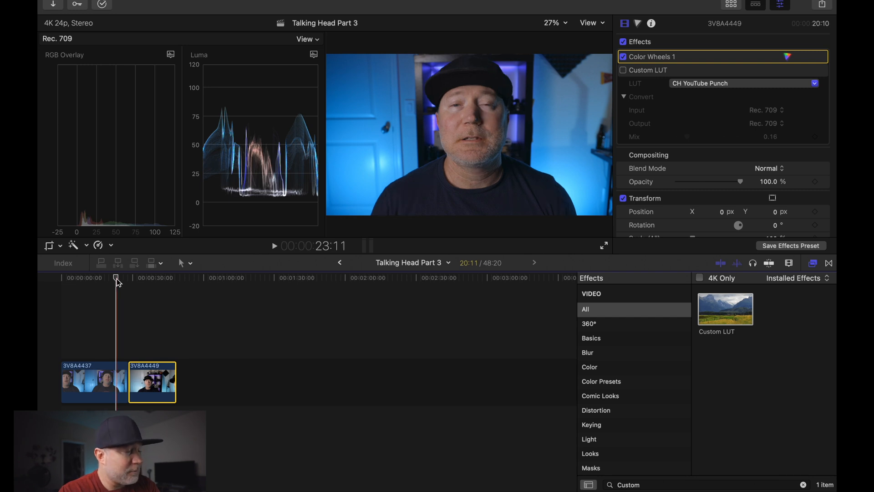
{"action": "left_click_drag", "start_coordinate": [118, 283], "coordinate": [146, 283]}
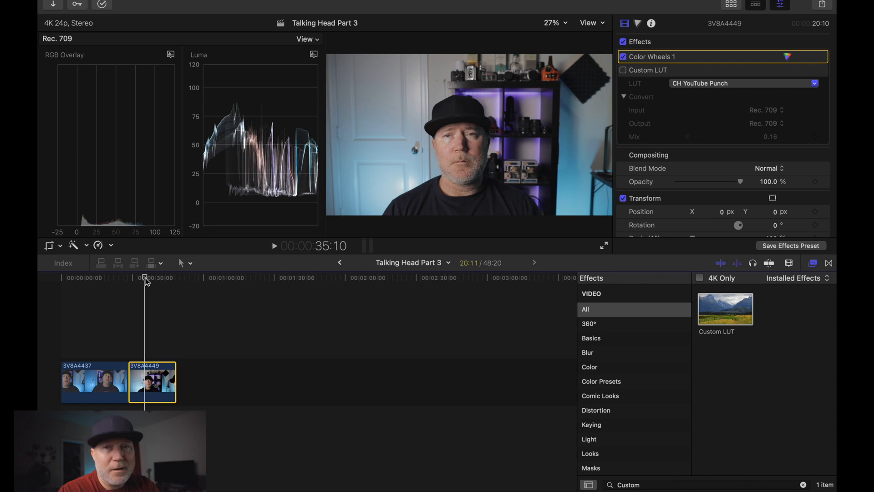